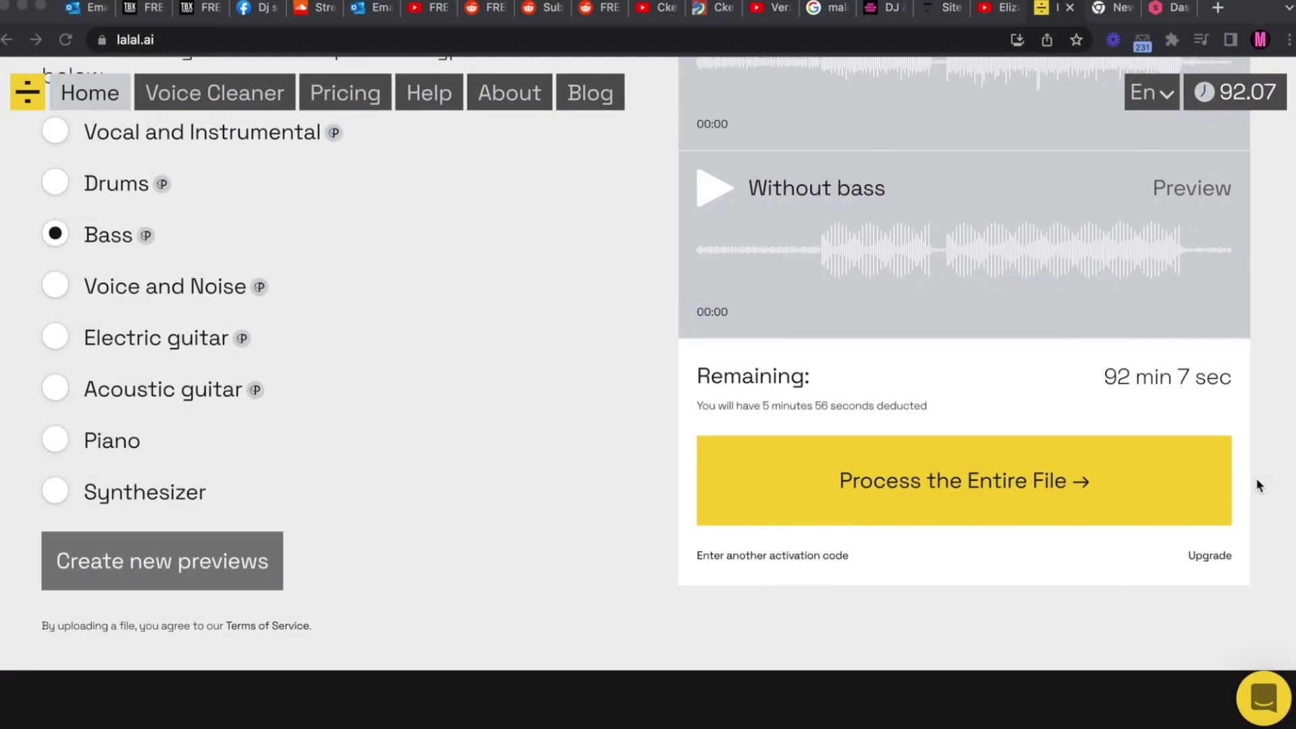
scroll(1256, 479, up, 5)
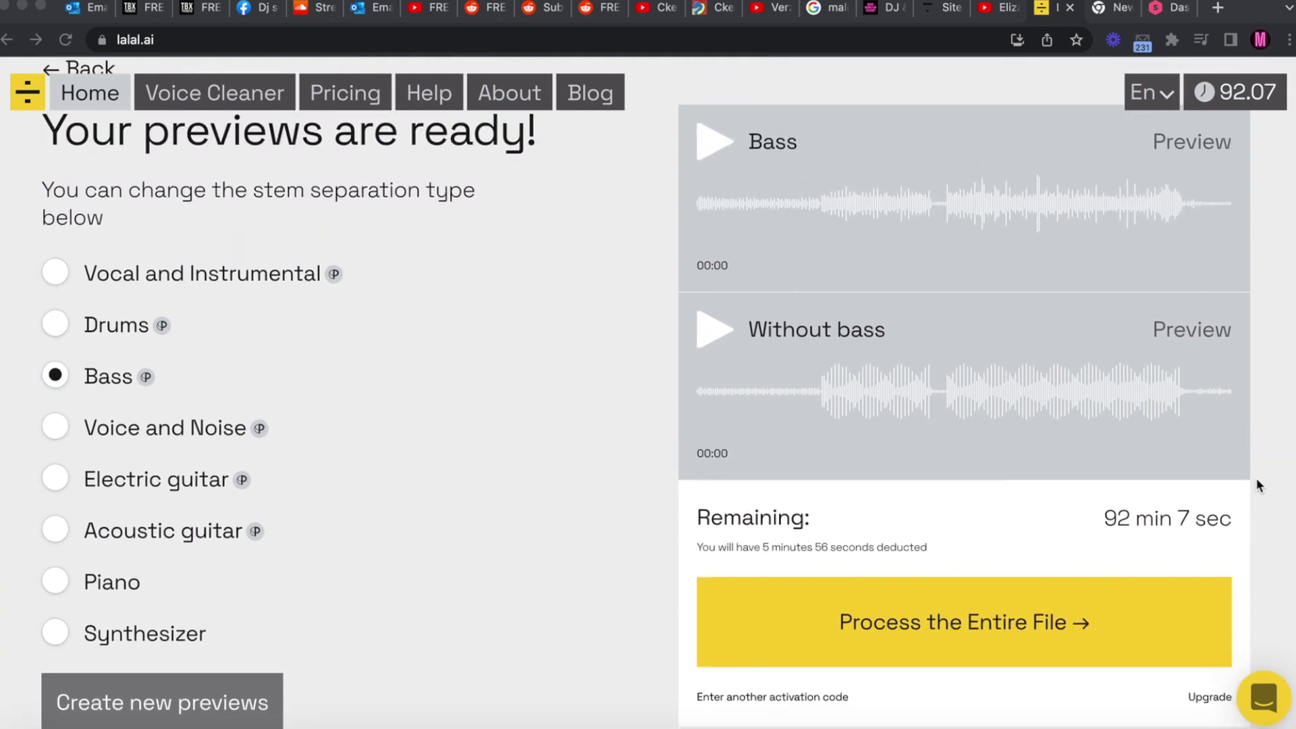
scroll(1256, 479, up, 1)
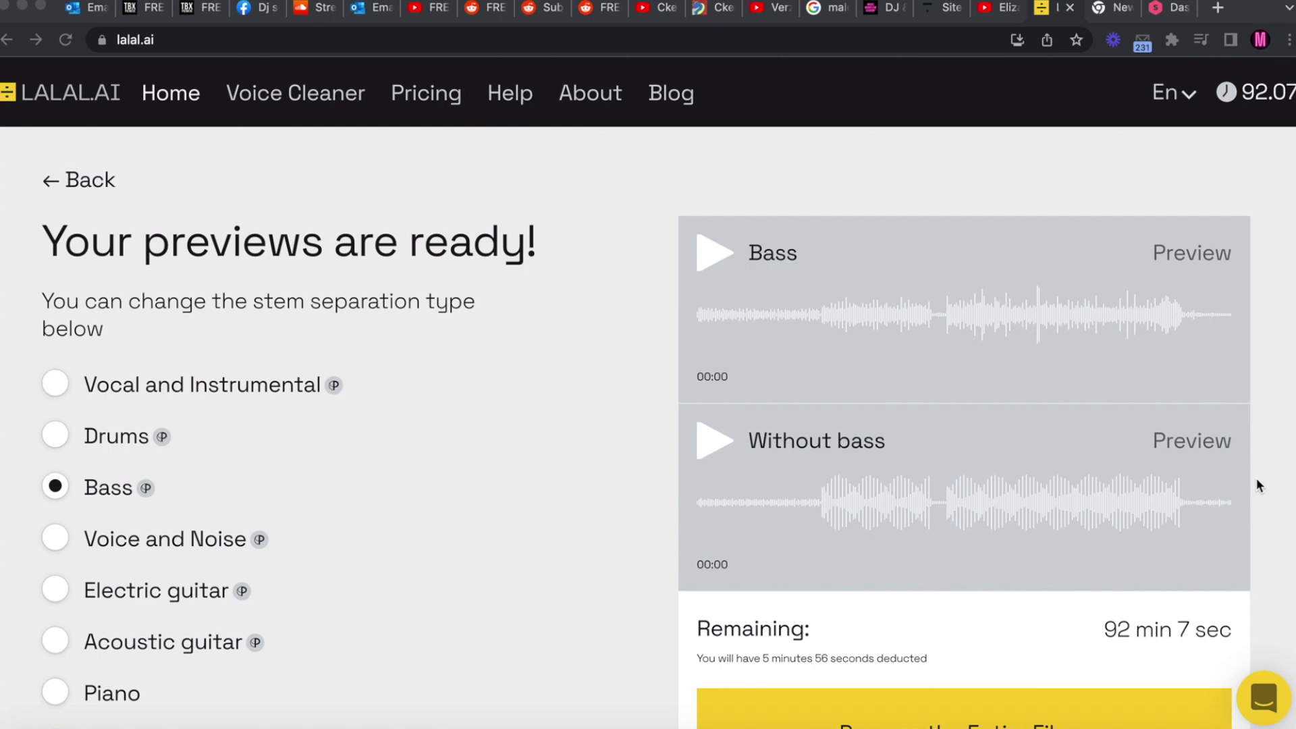
scroll(1256, 478, down, 1)
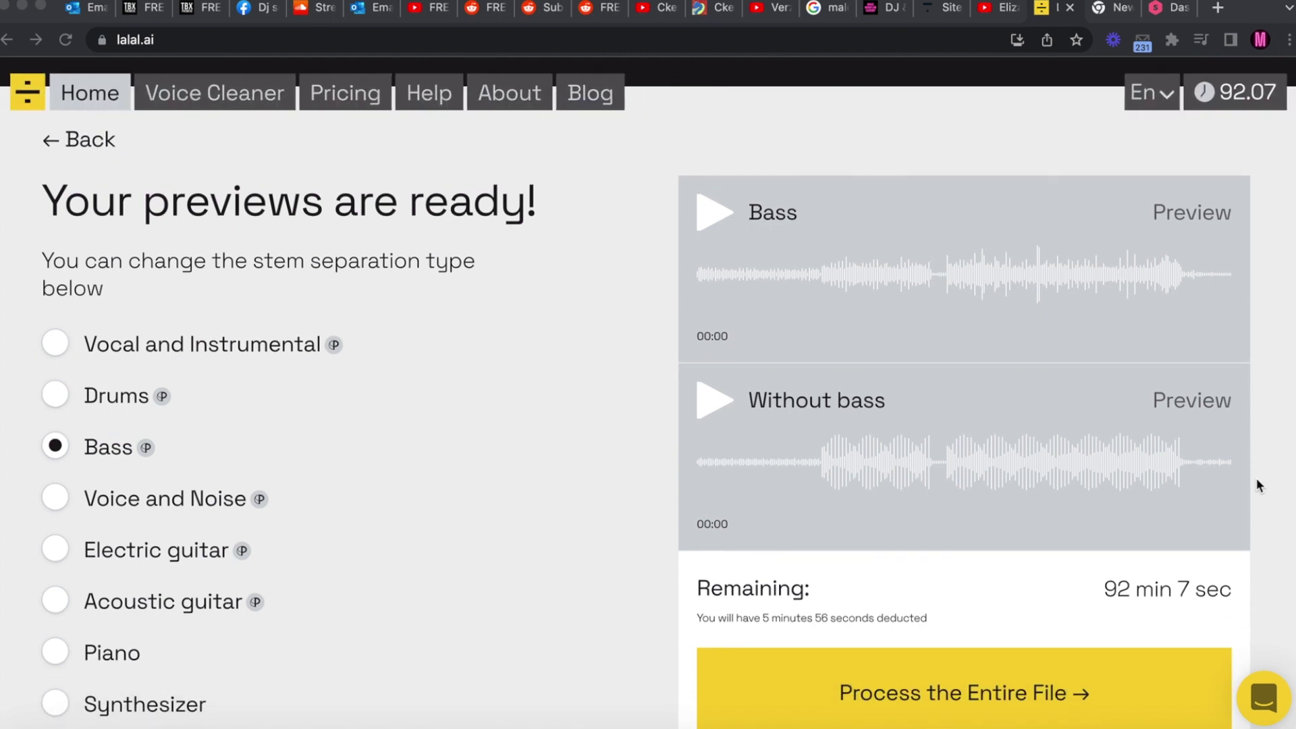
scroll(1257, 478, down, 1)
scroll(1256, 478, down, 4)
scroll(1257, 478, up, 5)
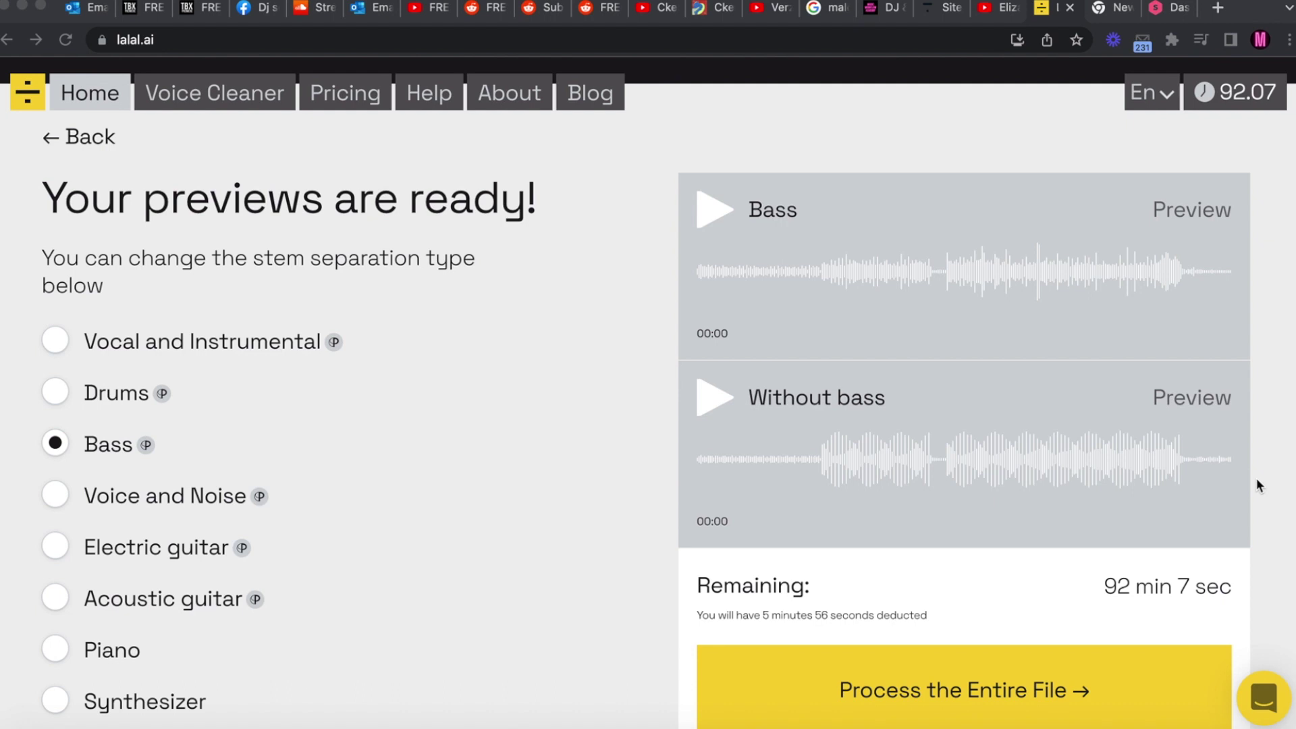
scroll(1257, 478, down, 2)
scroll(1256, 479, down, 2)
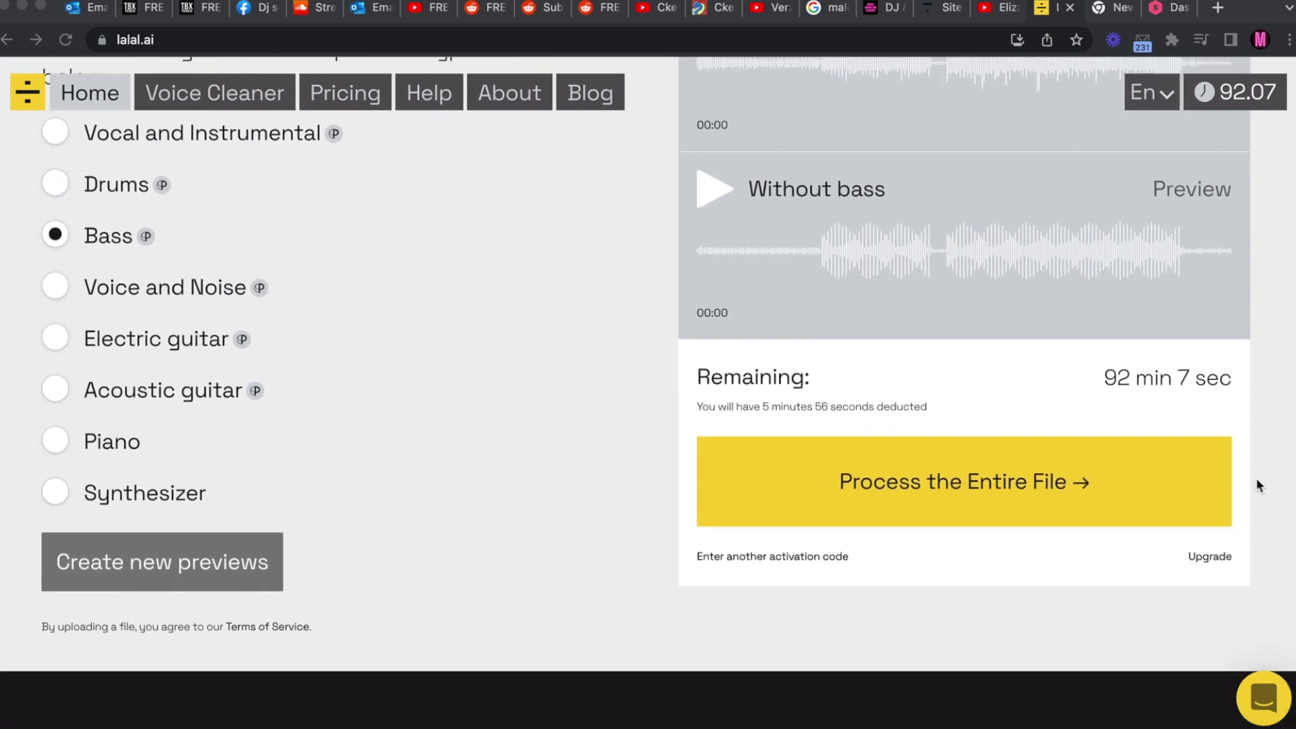
scroll(1257, 478, up, 3)
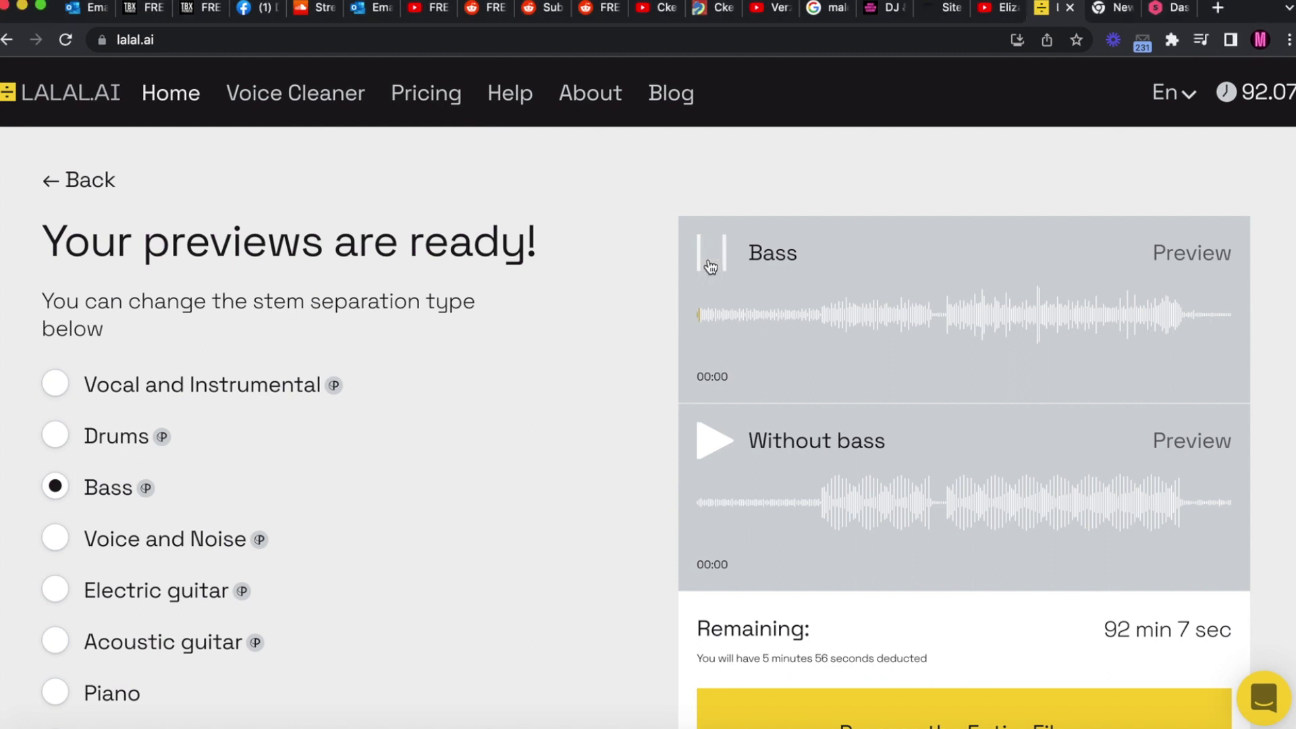
Skip ahead through the Bass preview, then play and seek the Without bass preview, pausing at 00:46.
click(838, 326)
click(1022, 318)
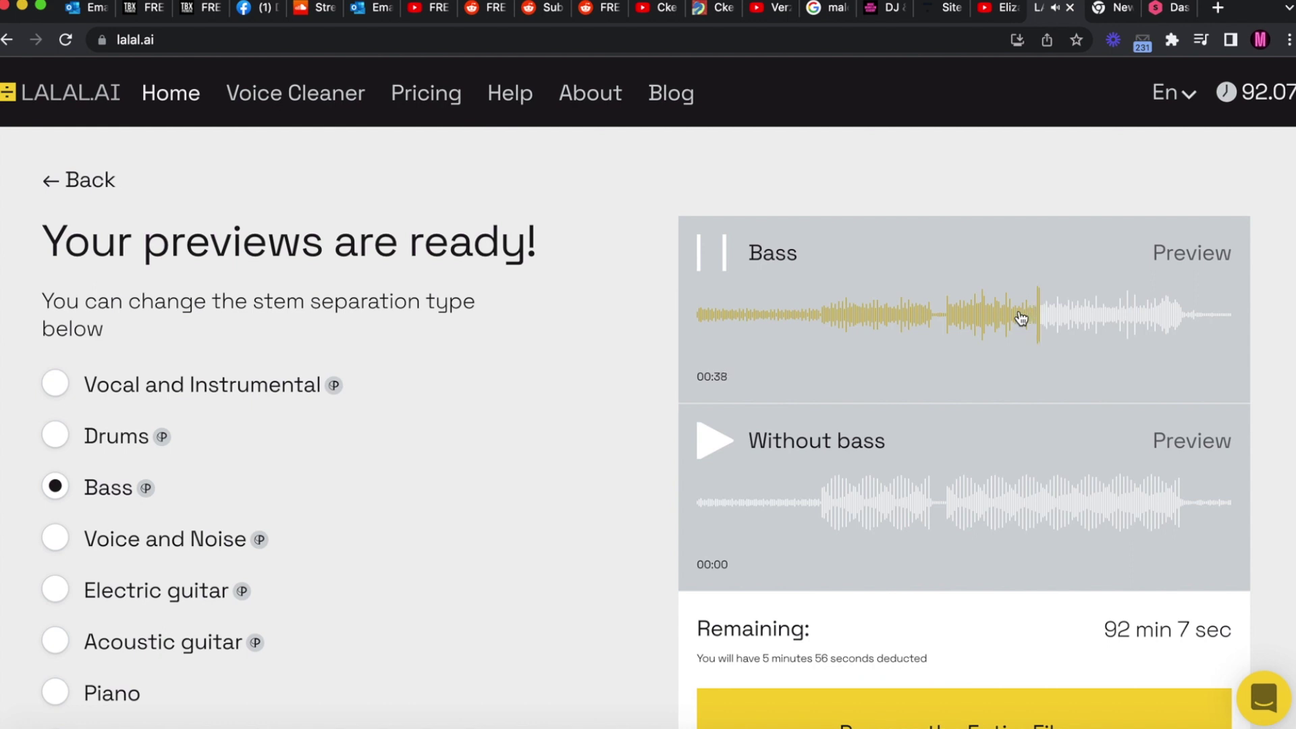
click(714, 446)
click(840, 504)
click(1101, 517)
click(741, 422)
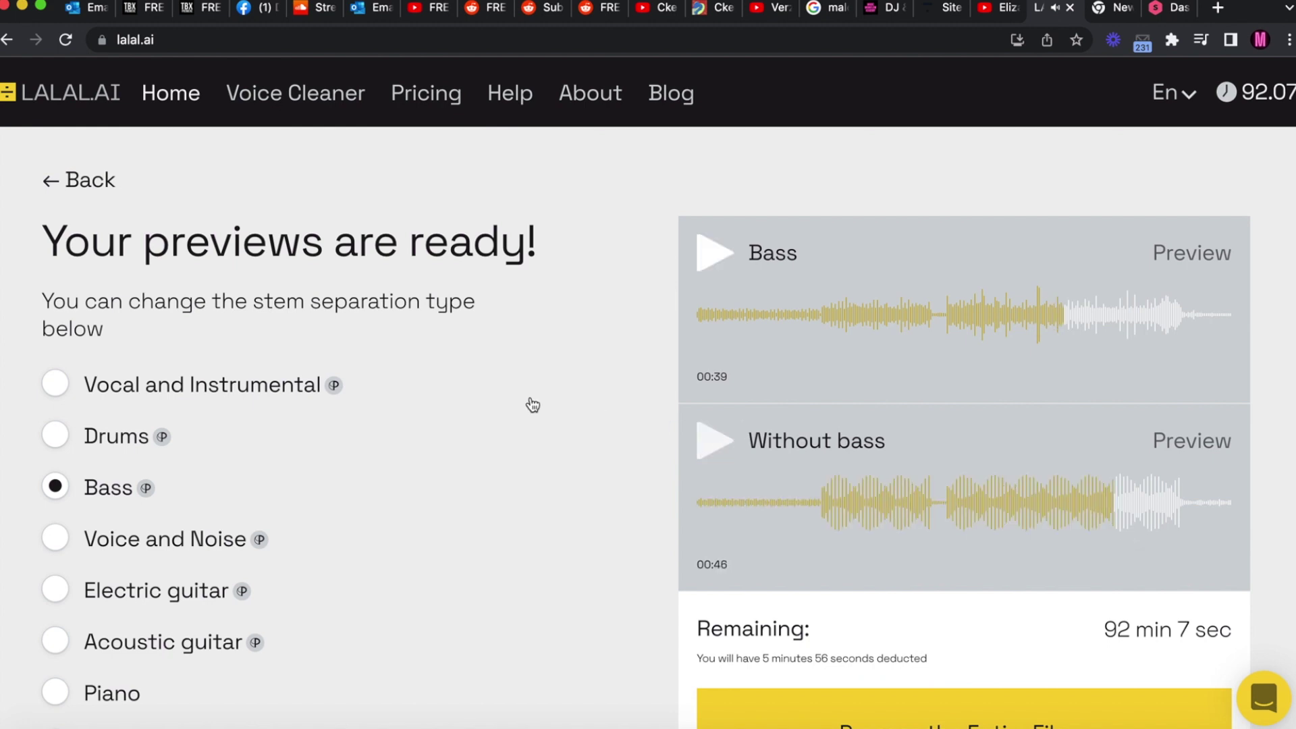
scroll(174, 200, down, 2)
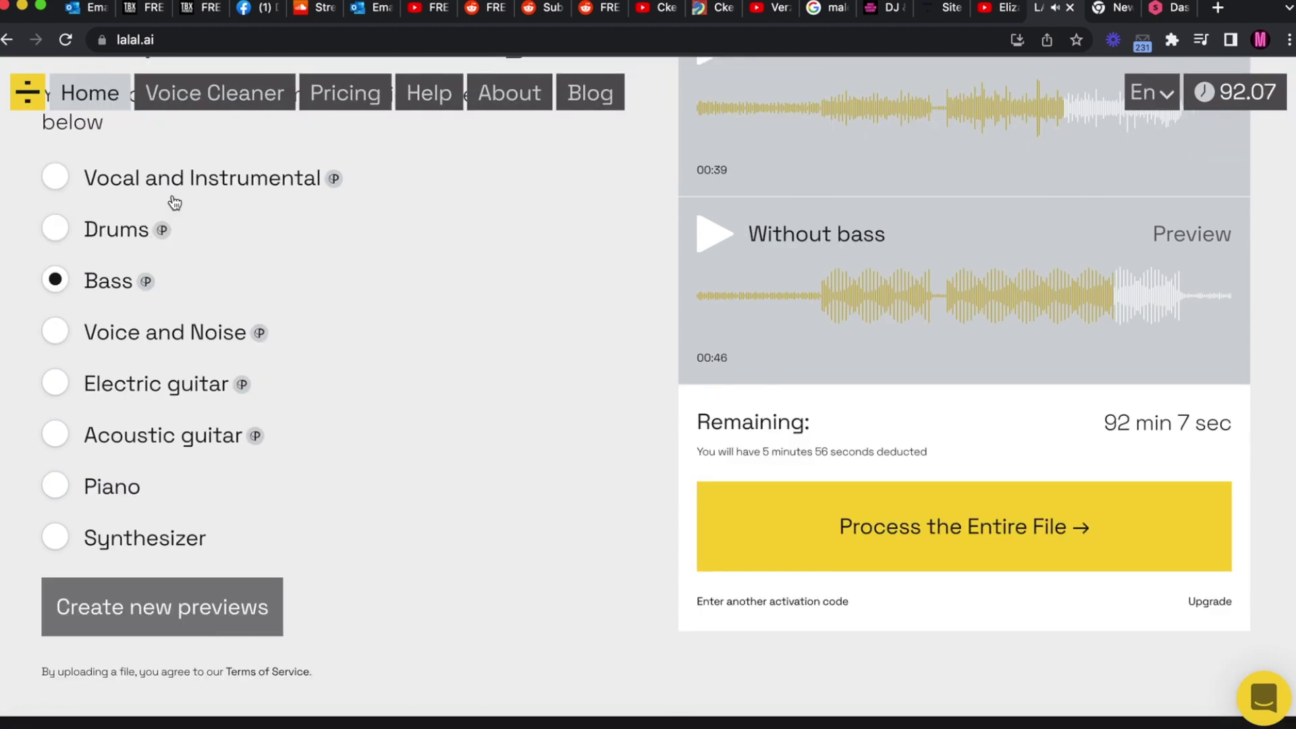
scroll(174, 192, up, 1)
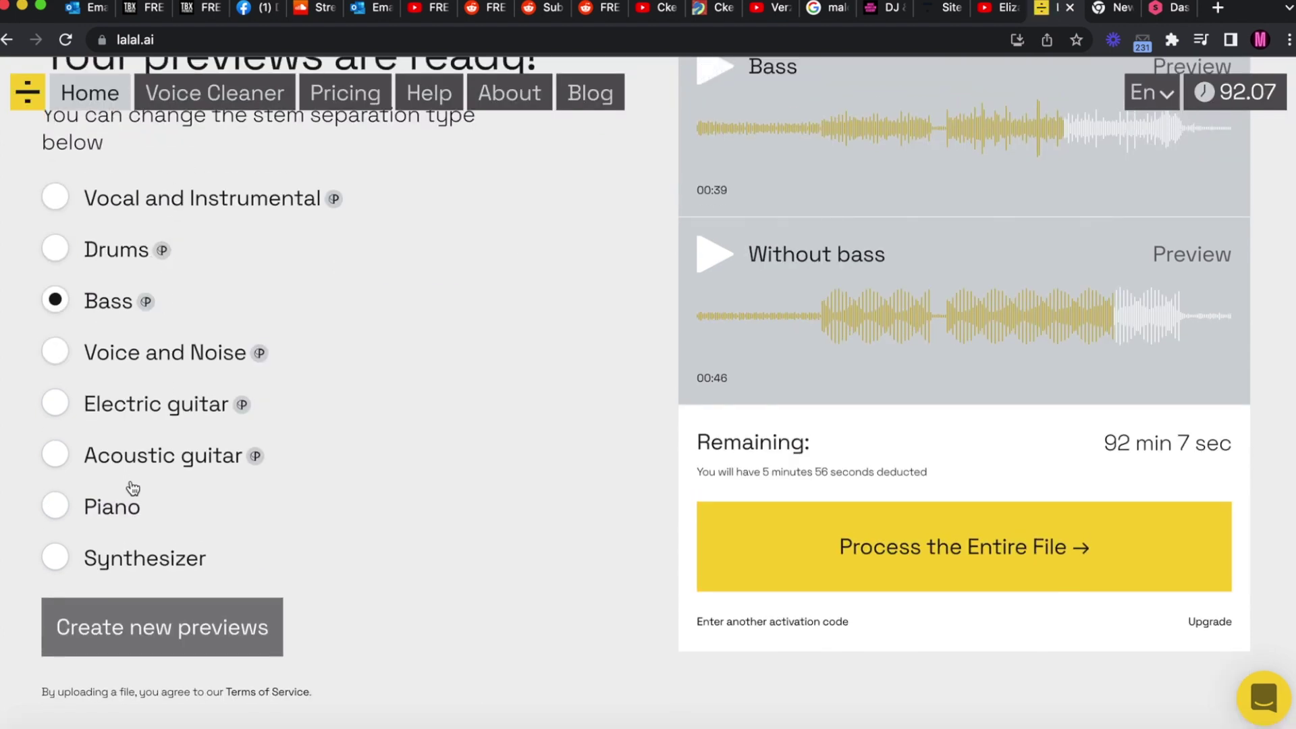
Try Piano and Synthesizer, then settle on Acoustic guitar as the separation type.
click(129, 516)
click(144, 557)
click(165, 450)
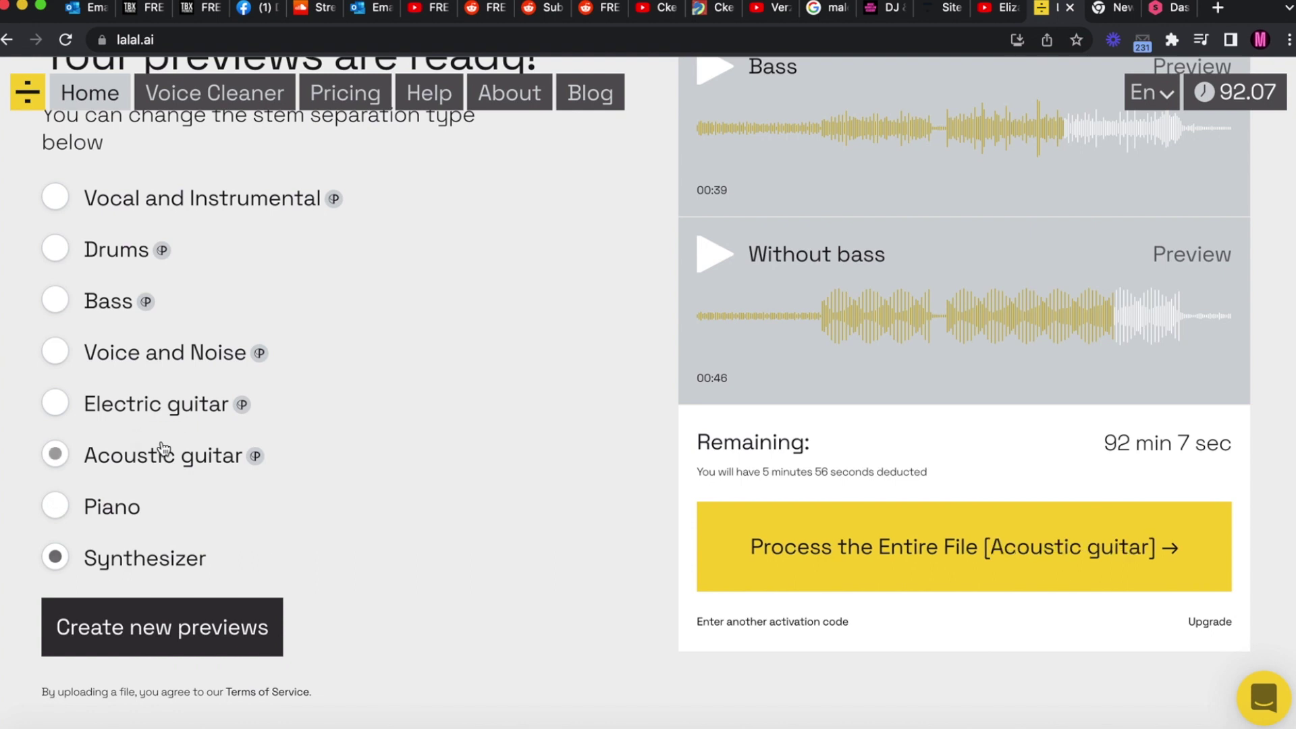